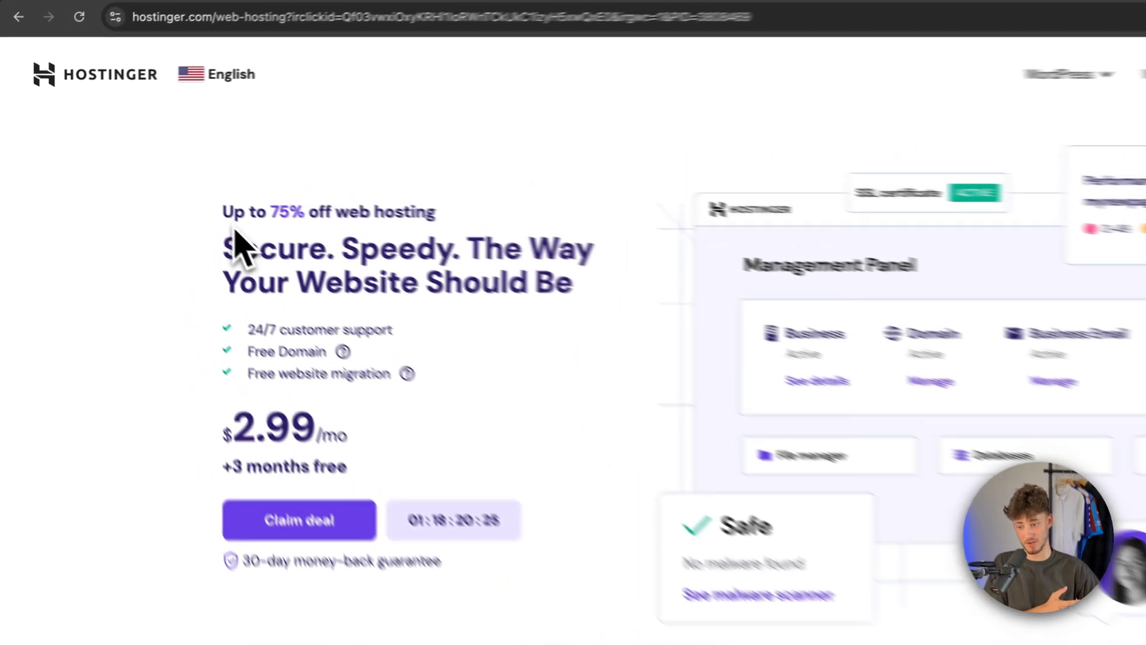
# - Highlight the headline and the 2.99 per month price, then log in
pyautogui.moveTo(160, 202); pyautogui.dragTo(348, 200)
pyautogui.click(410, 243)
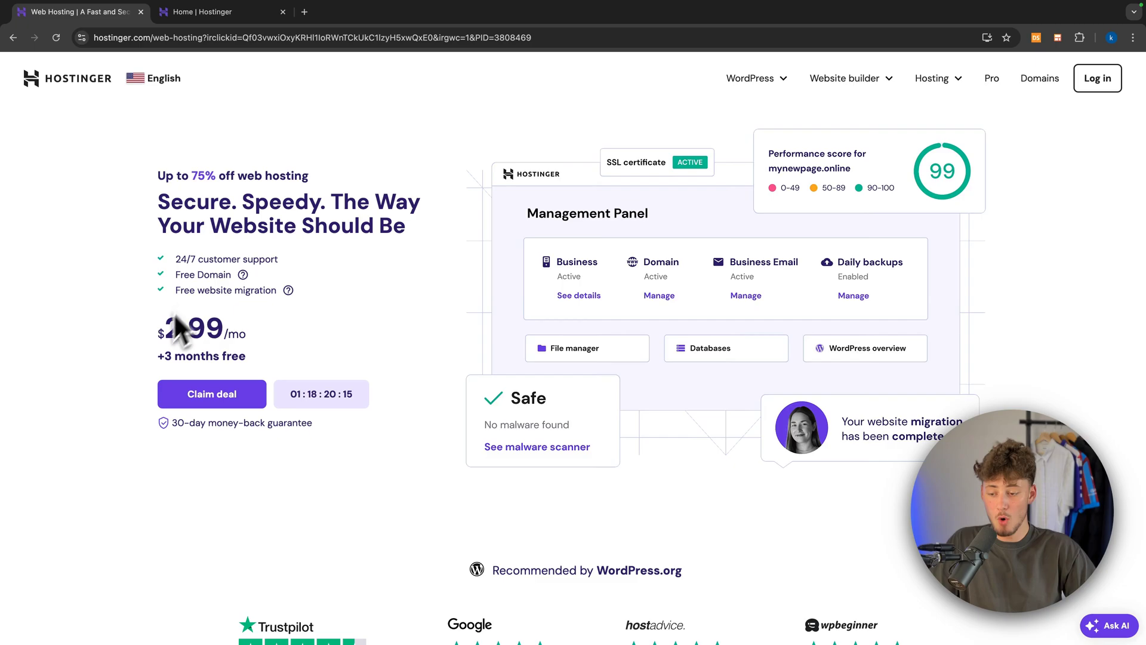
pyautogui.scroll(-1, 171, 318)
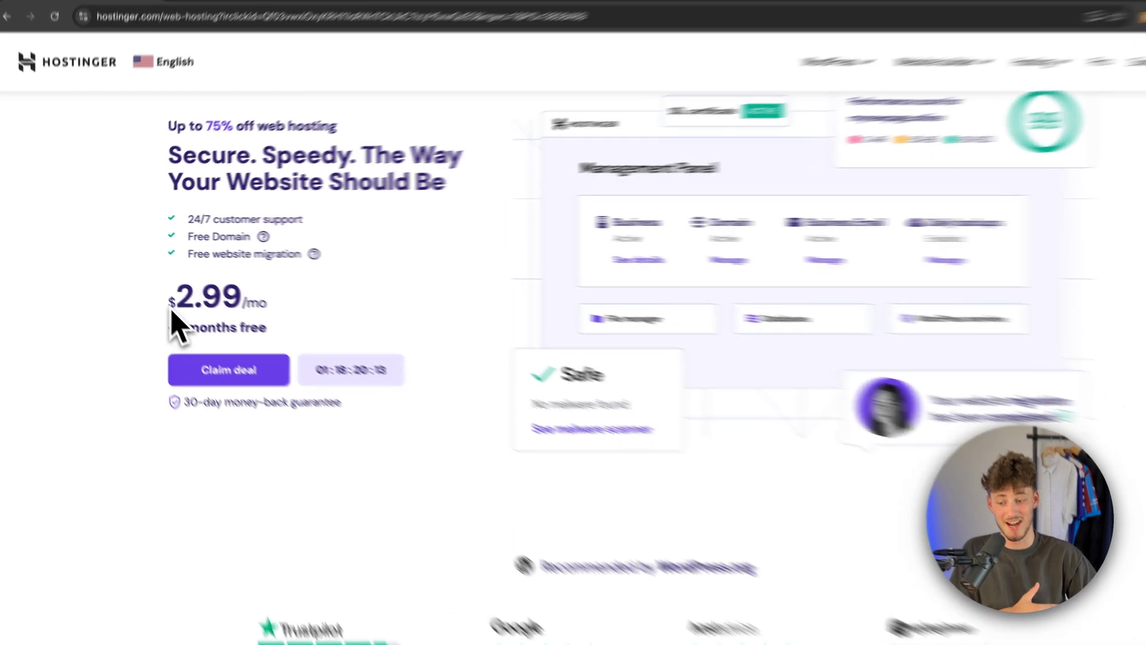
pyautogui.moveTo(174, 308)
pyautogui.mouseDown()
pyautogui.moveTo(281, 350)
pyautogui.moveTo(381, 354)
pyautogui.mouseUp()
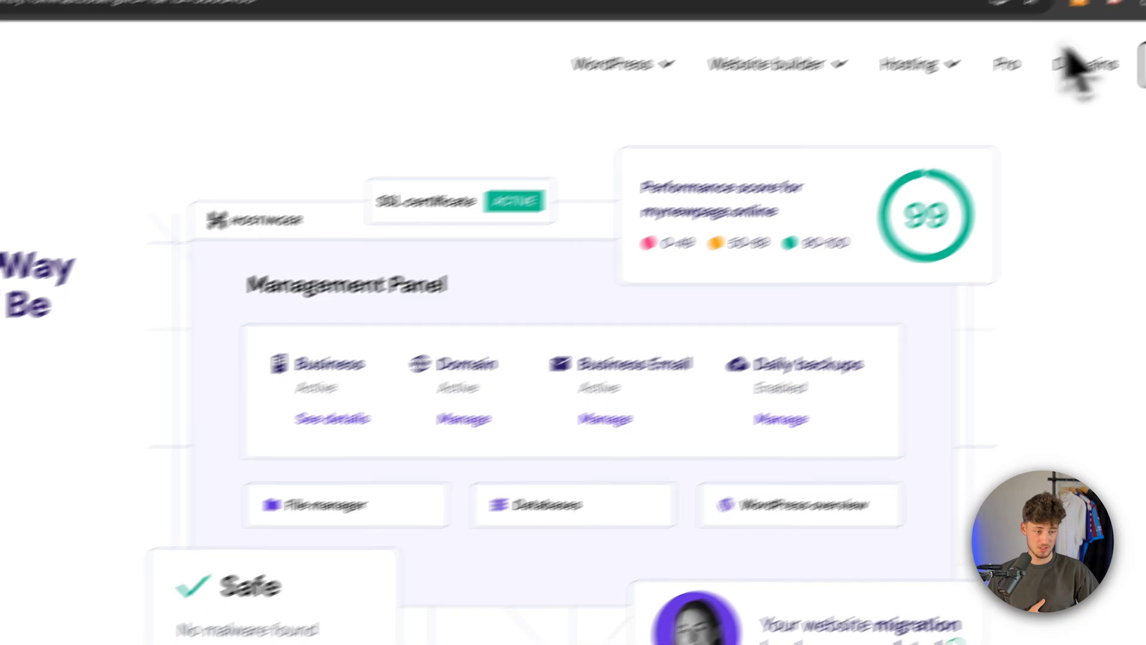
pyautogui.click(1096, 115)
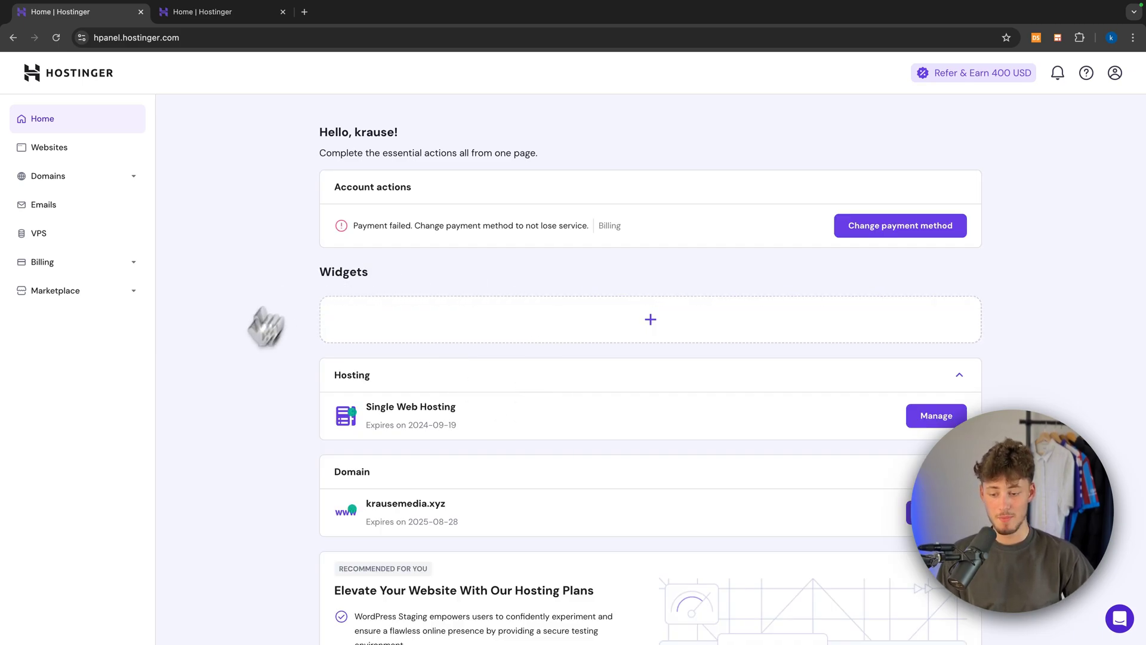
# - View the Single Web Hosting plan in Websites, check the hosting plan offers, and return
pyautogui.click(49, 147)
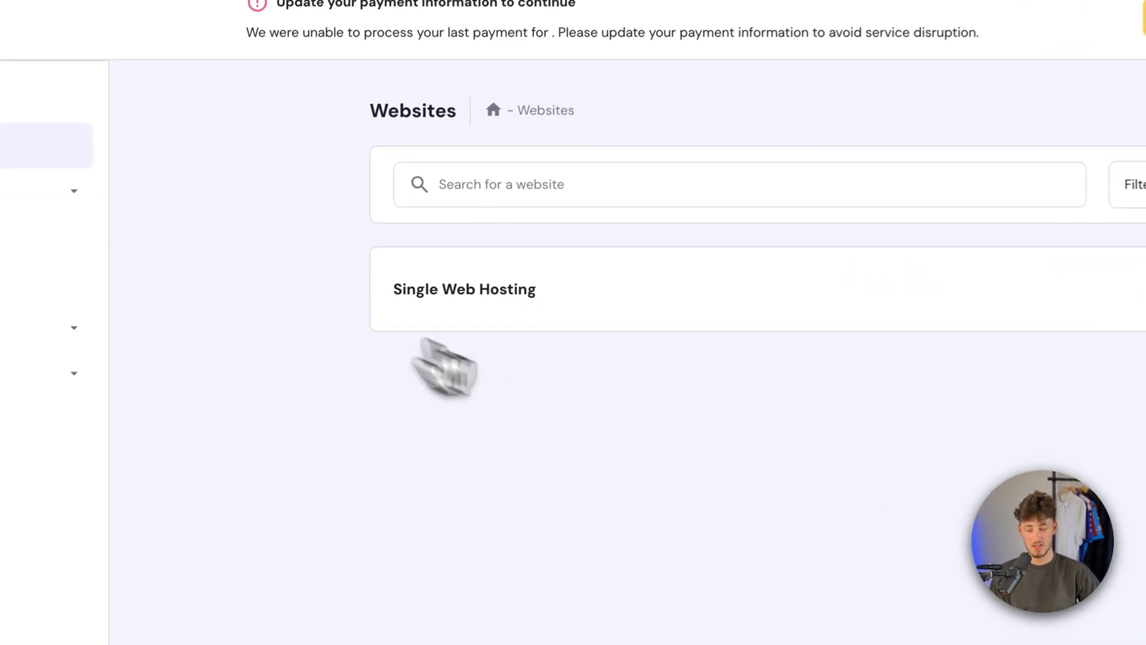
pyautogui.moveTo(328, 296); pyautogui.dragTo(429, 292)
pyautogui.click(719, 331)
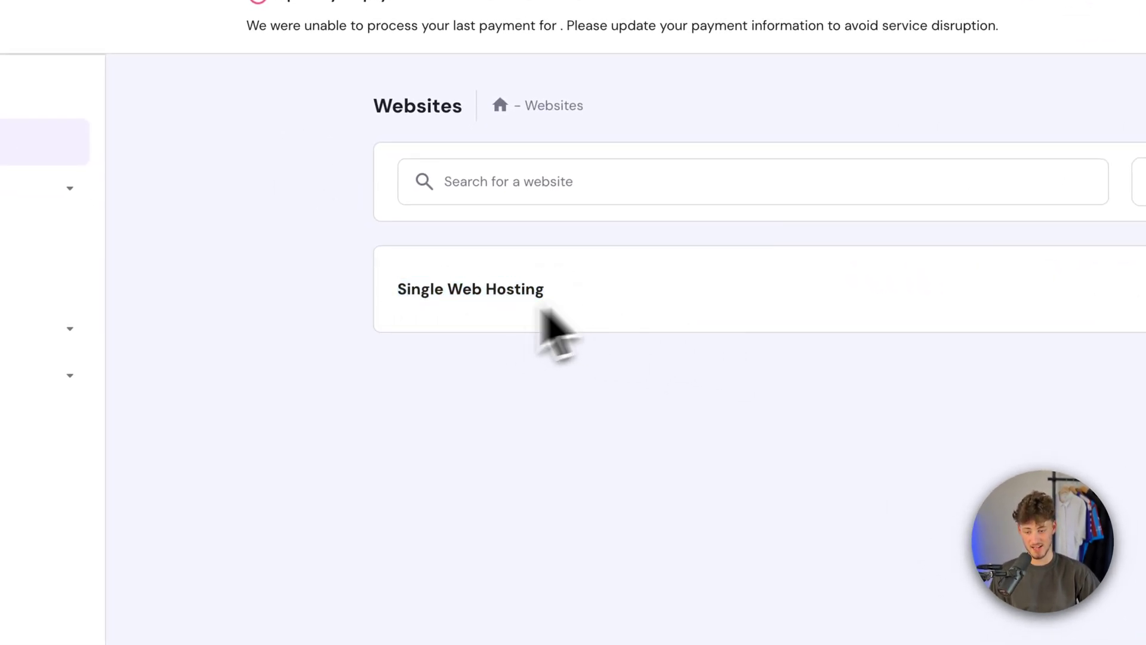
pyautogui.tripleClick(445, 312)
pyautogui.click(452, 336)
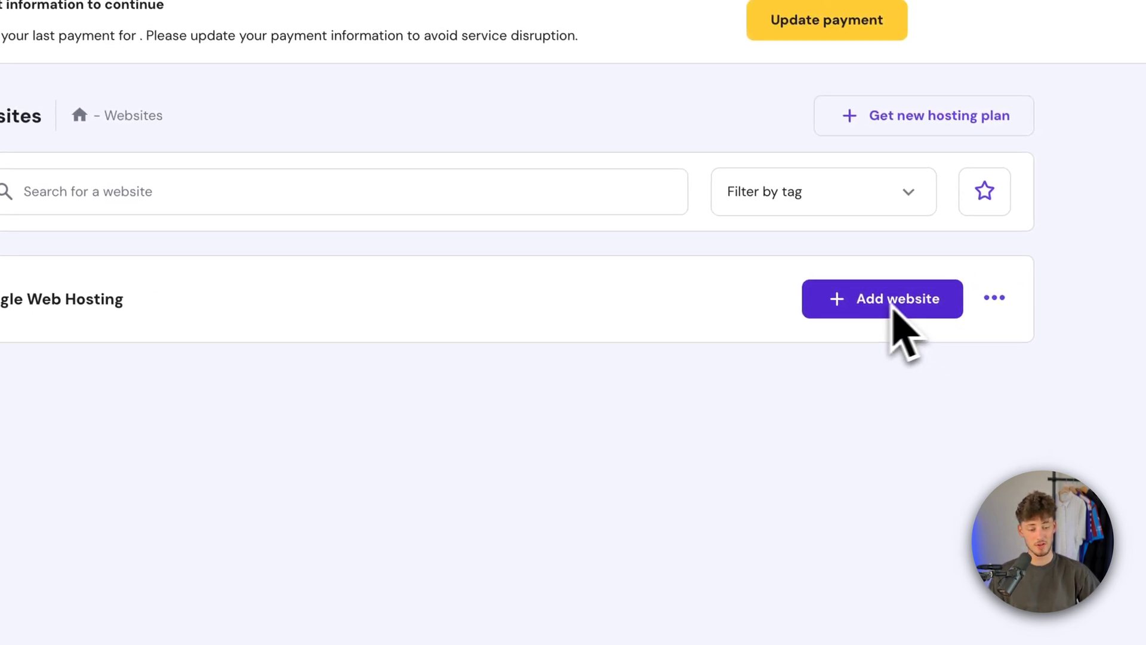
pyautogui.moveTo(295, 275); pyautogui.dragTo(499, 295)
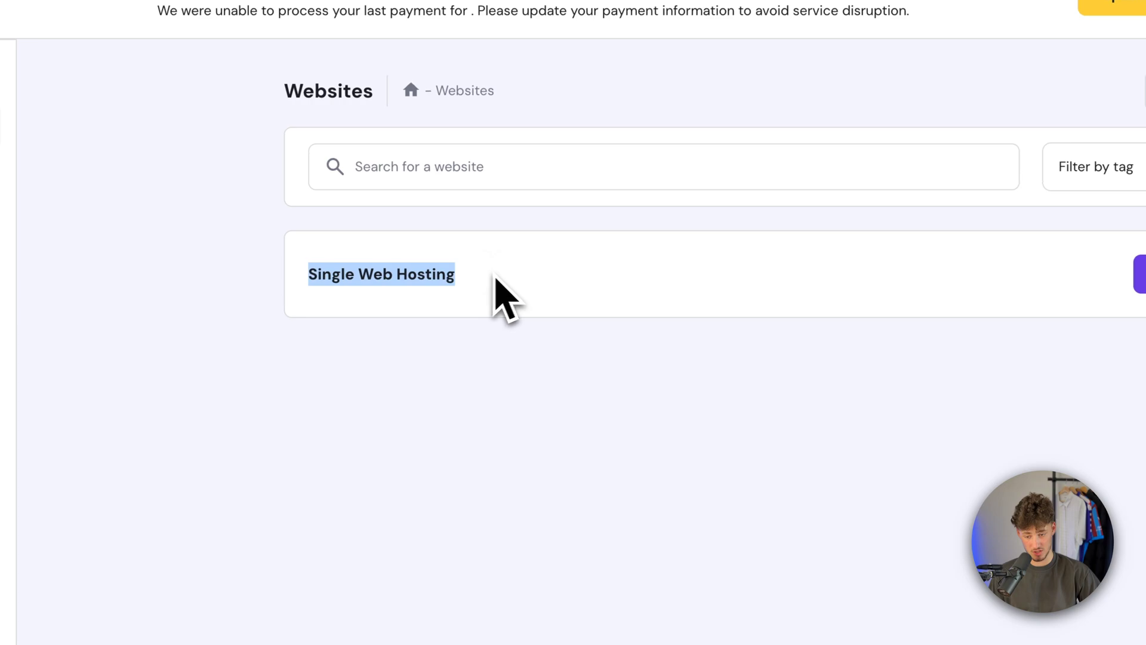
pyautogui.click(703, 407)
pyautogui.click(967, 172)
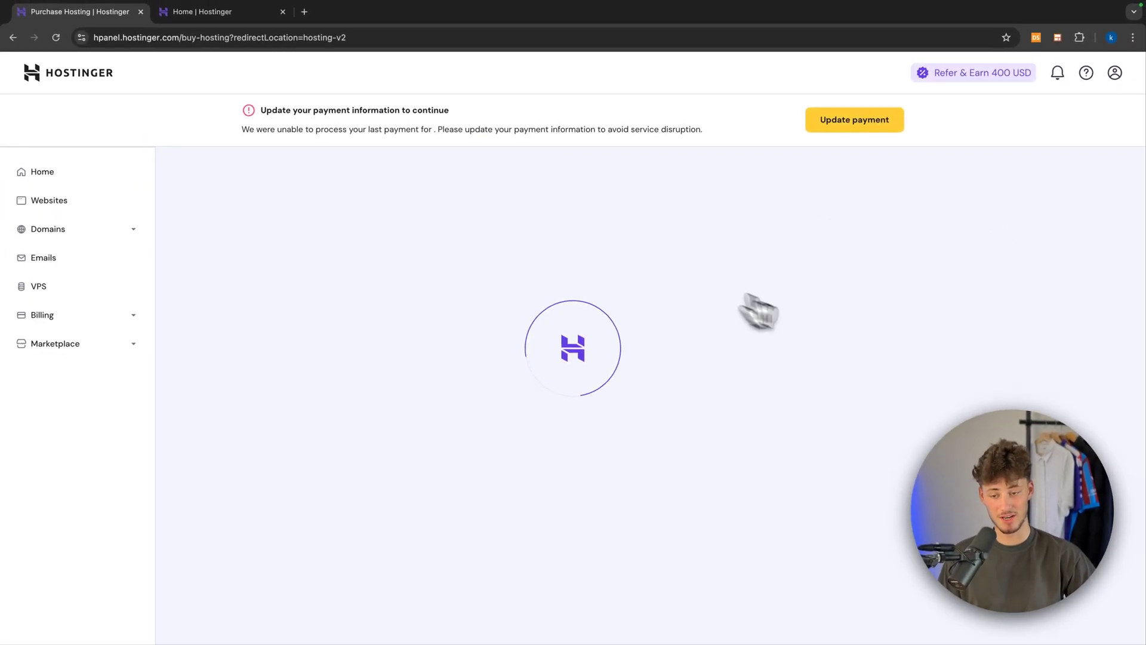
pyautogui.scroll(-10, 435, 386)
pyautogui.scroll(10, 466, 367)
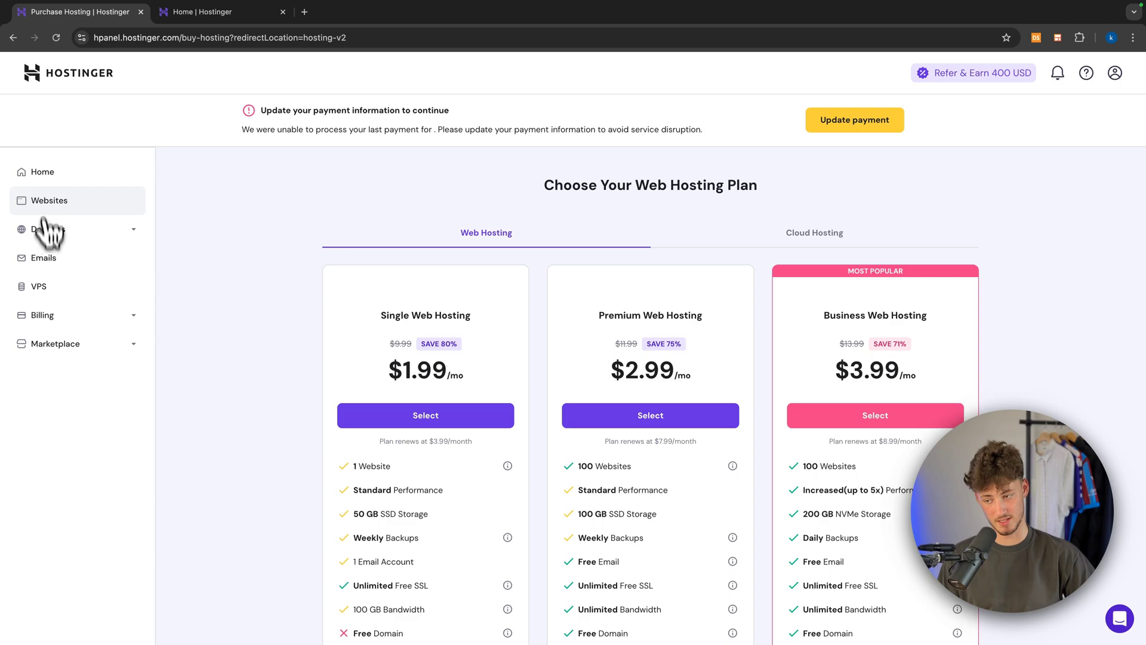
pyautogui.click(45, 201)
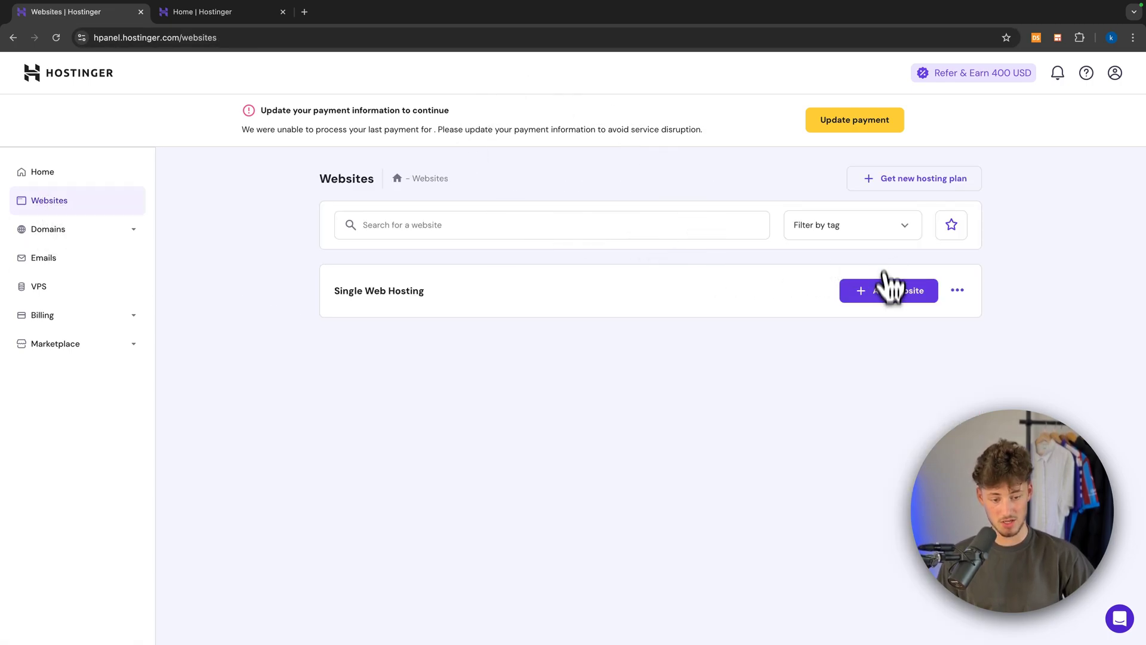
# - From the Single Web Hosting card's options menu, choose Migrate Website
pyautogui.click(887, 300)
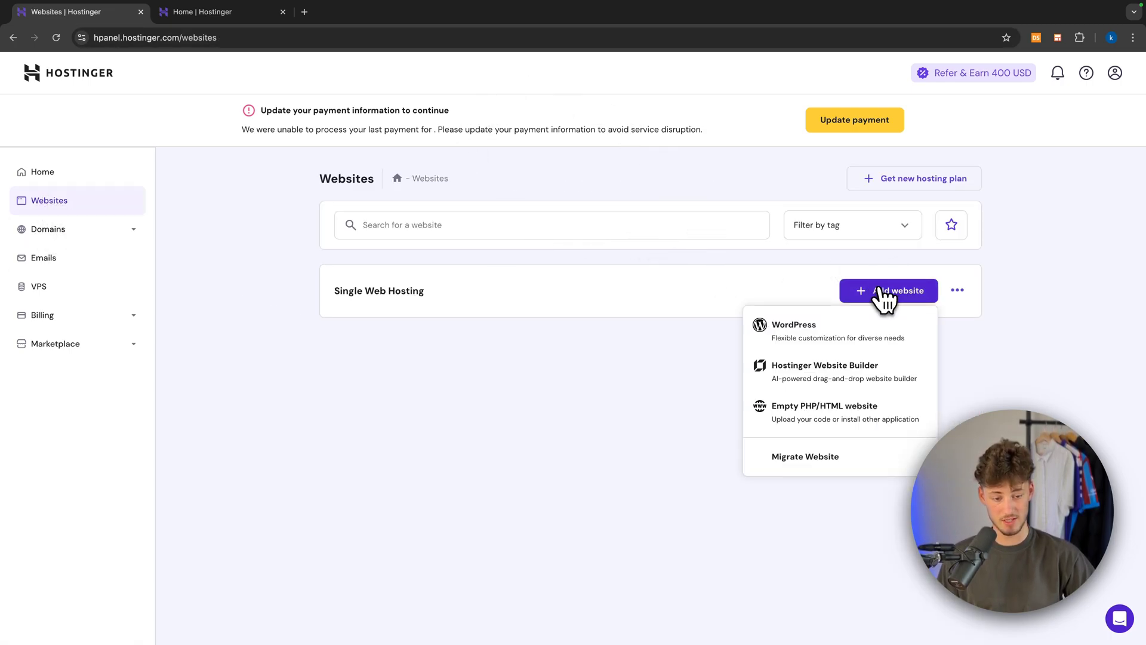
pyautogui.click(825, 457)
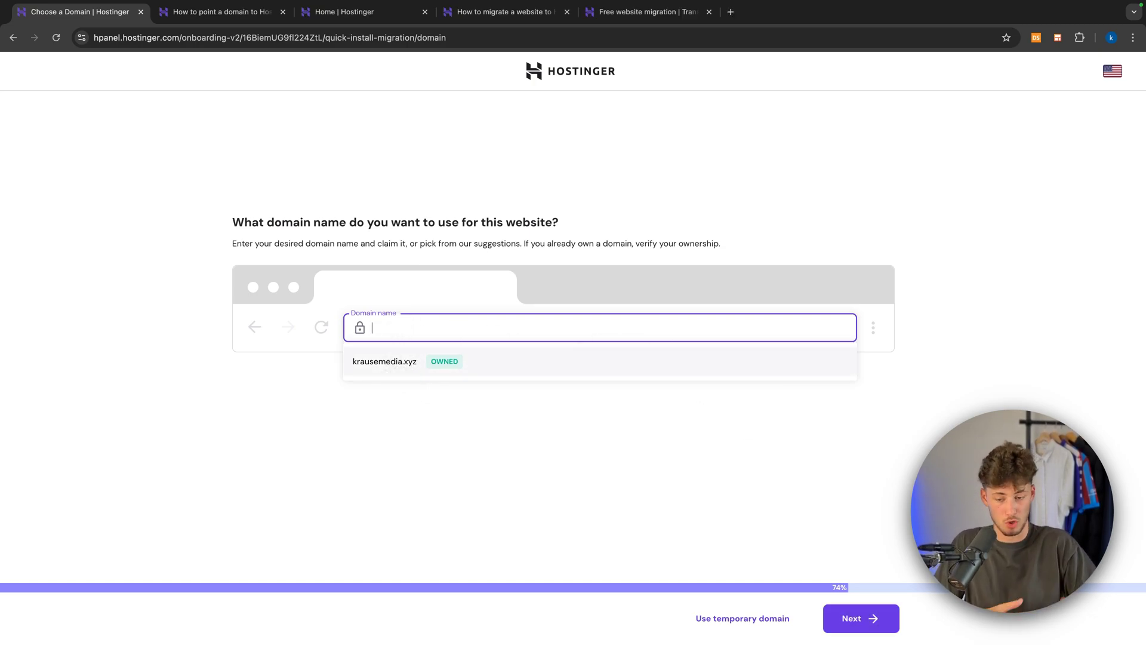
# - Use the owned domain krausemedia.xyz and accept the France data center
pyautogui.click(384, 361)
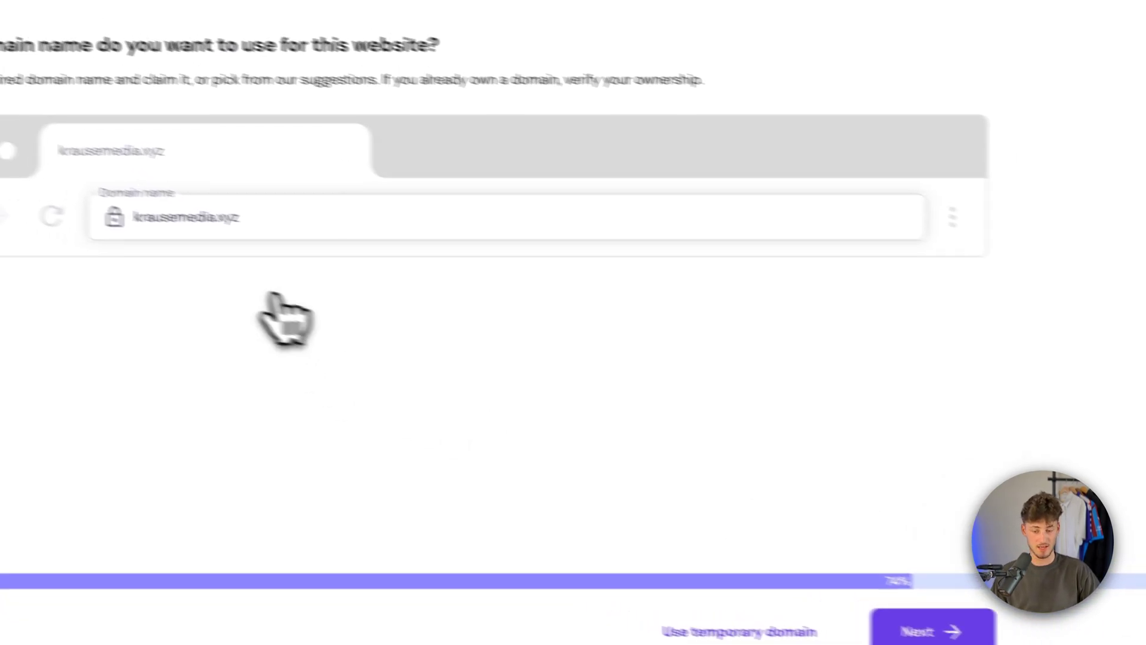
pyautogui.click(914, 630)
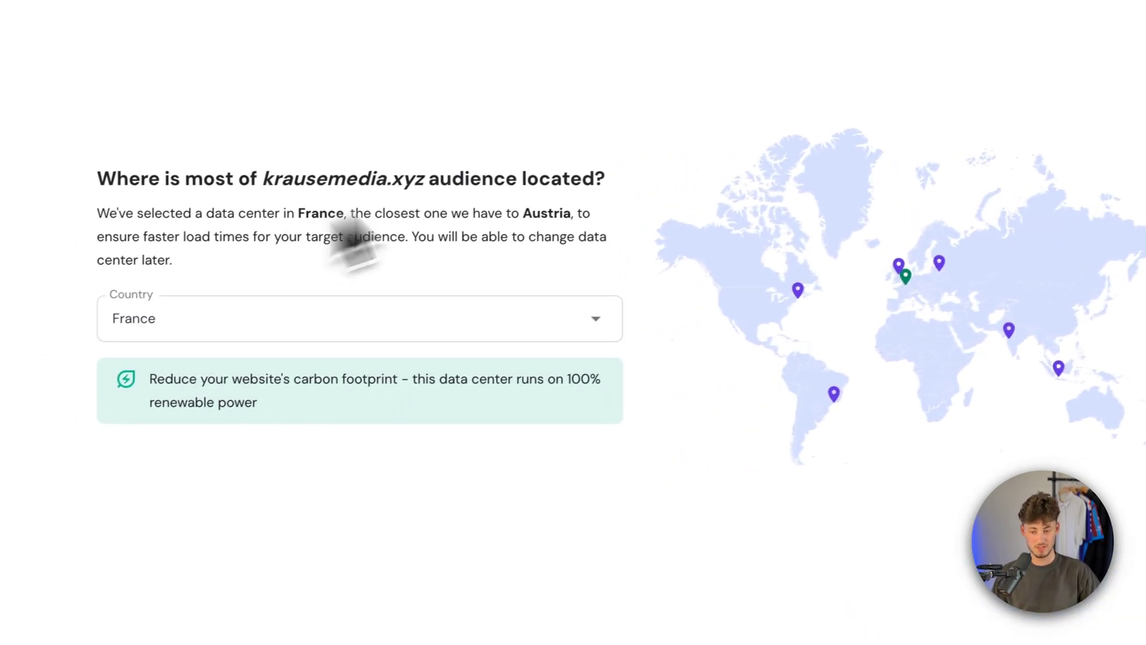
pyautogui.click(859, 624)
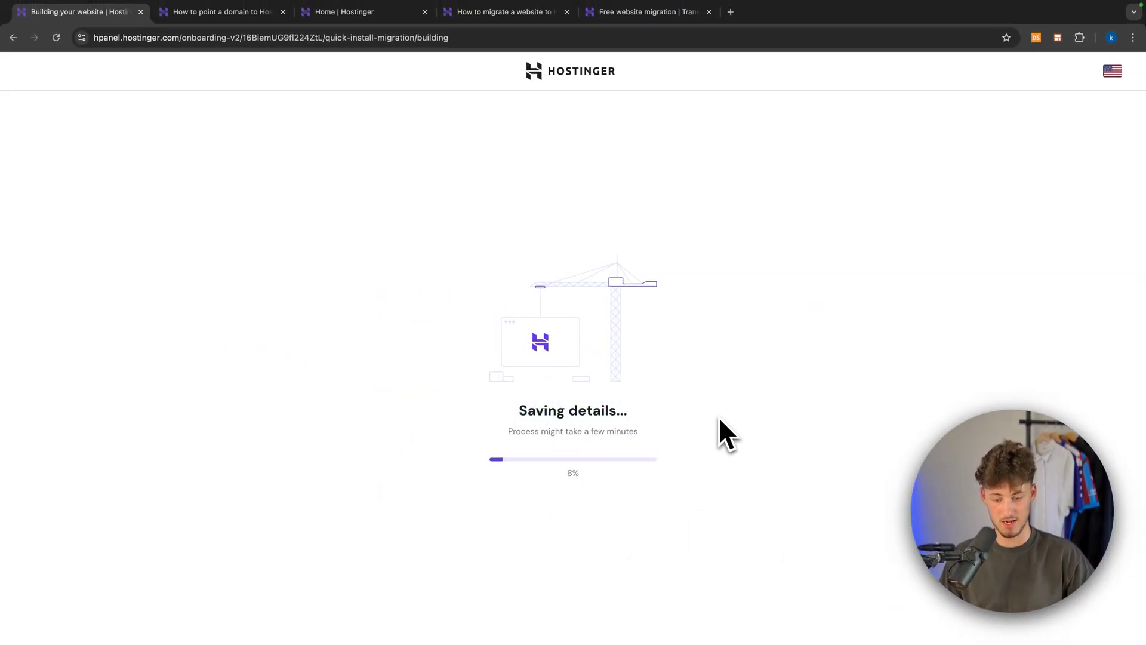
pyautogui.moveTo(221, 195); pyautogui.dragTo(588, 191)
pyautogui.click(588, 190)
pyautogui.write('https://krausetutorials.com/')
pyautogui.click(467, 466)
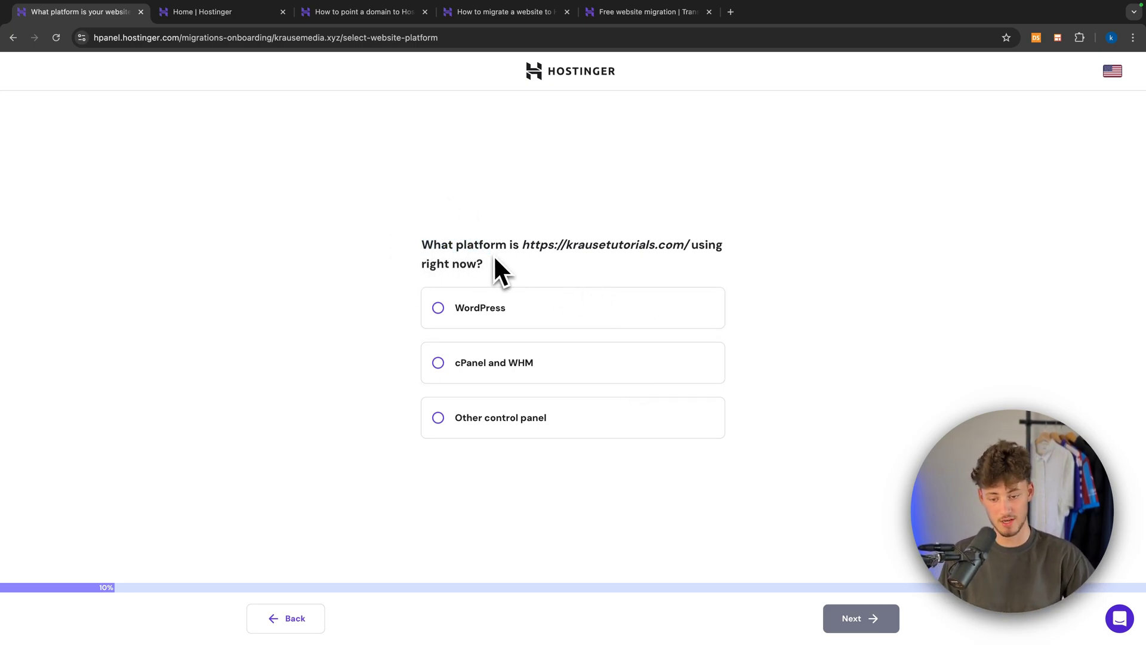
# - Mark the current site as WordPress and continue past the migration method choice
pyautogui.click(506, 316)
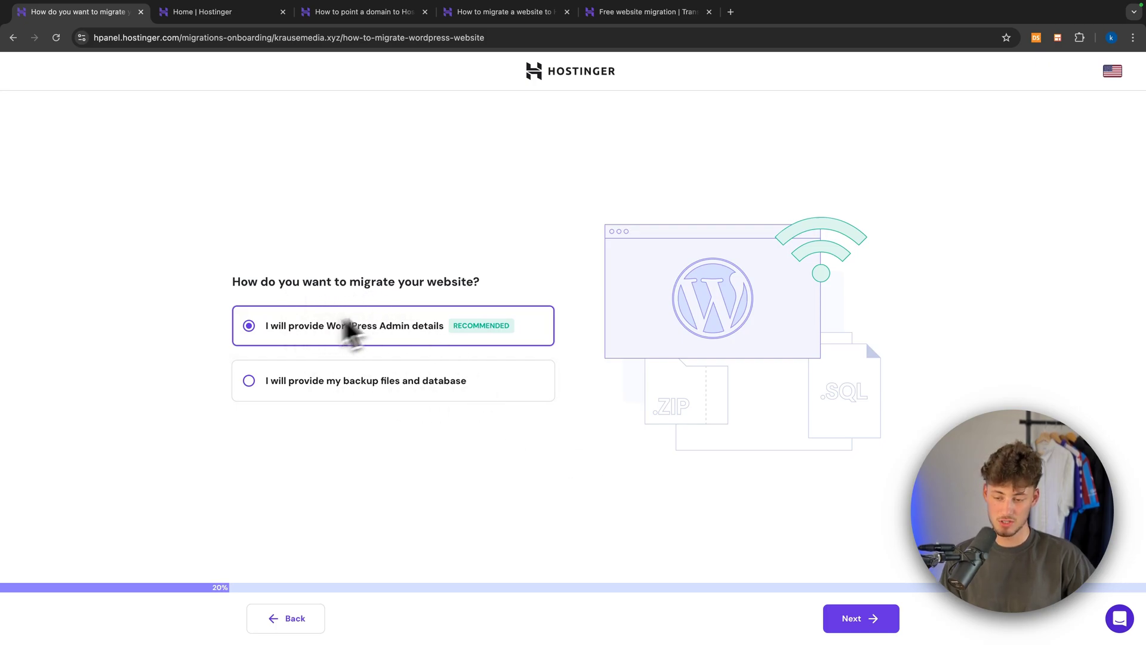
pyautogui.click(860, 619)
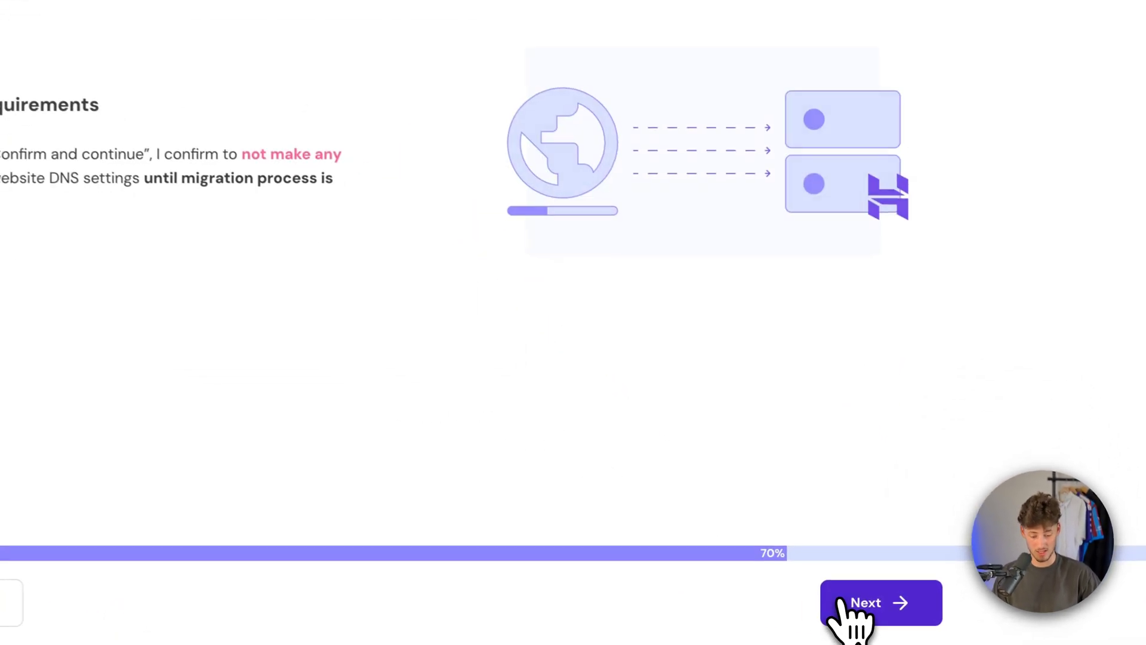